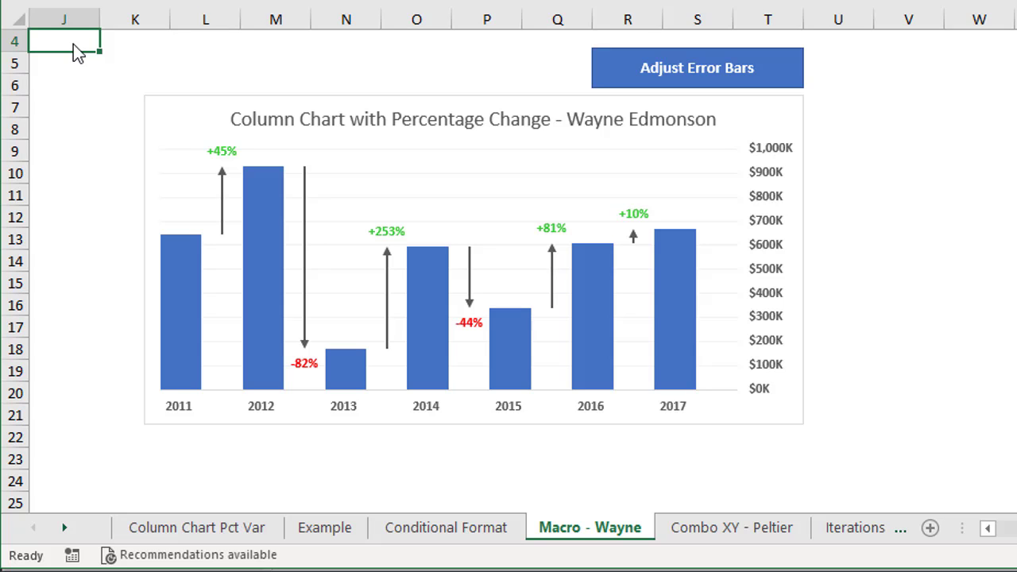
Compare the percentage-change charts on the Combo XY, Column Chart Pct Var, Conditional Format and Macro sheets.
{"action": "left_click", "coordinate": [699, 528]}
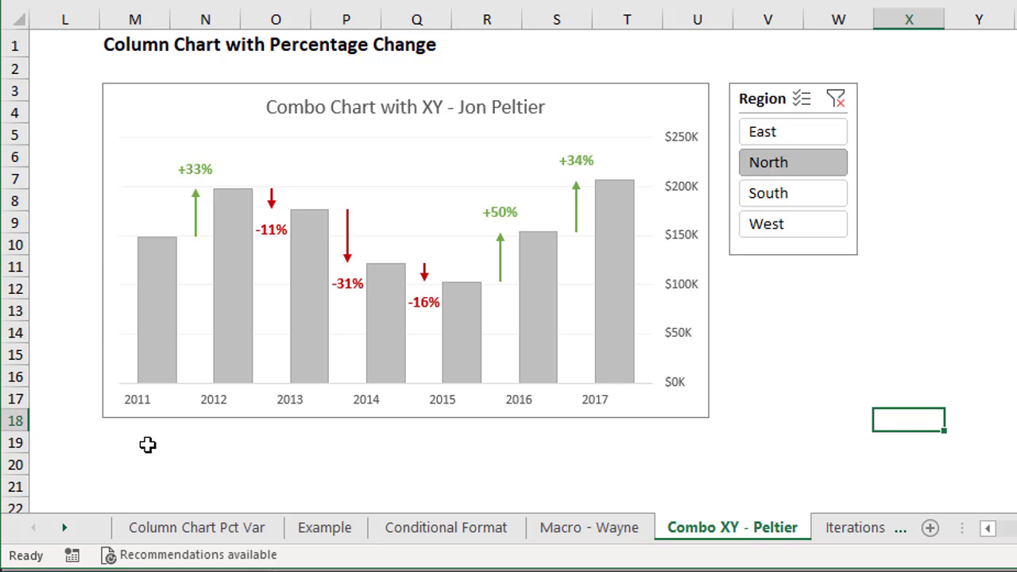
{"action": "left_click", "coordinate": [191, 528]}
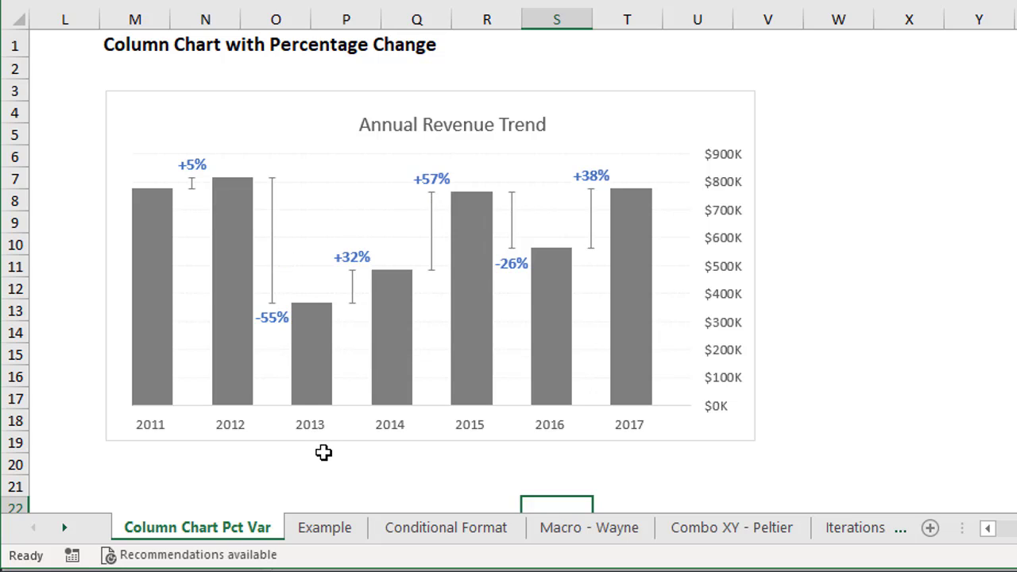
{"action": "left_click", "coordinate": [409, 524]}
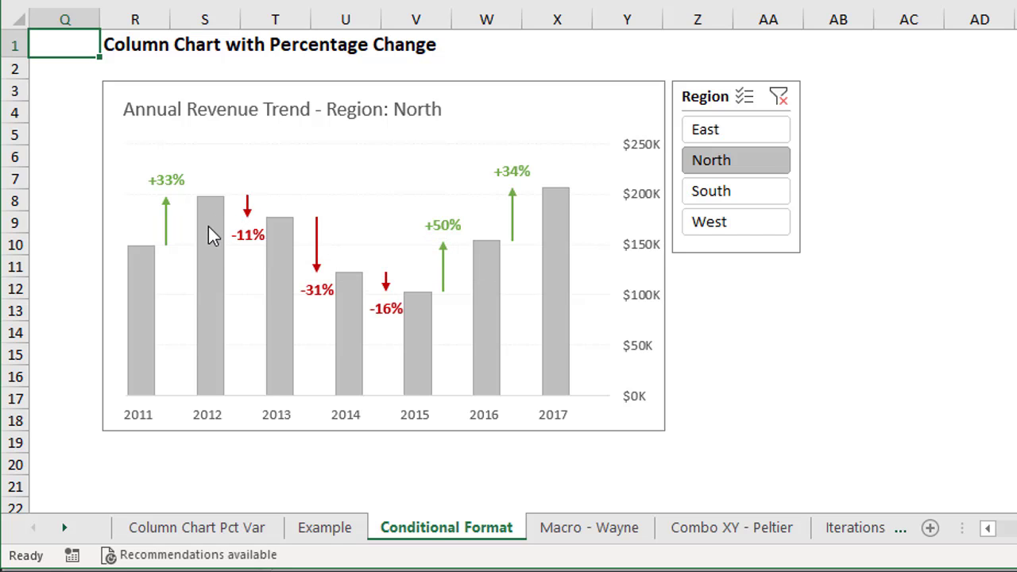
{"action": "mouse_move", "coordinate": [211, 241]}
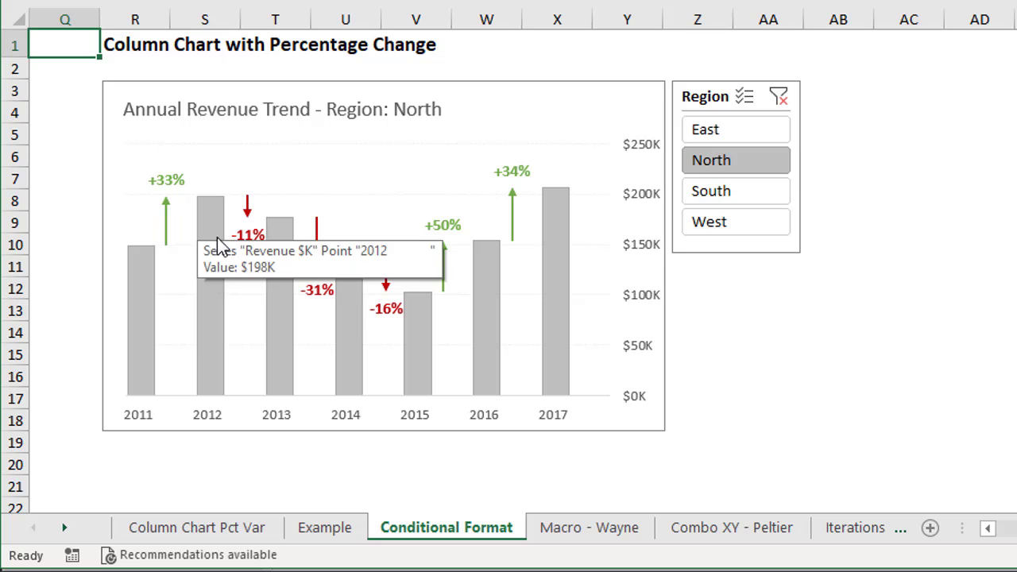
{"action": "left_click", "coordinate": [601, 532]}
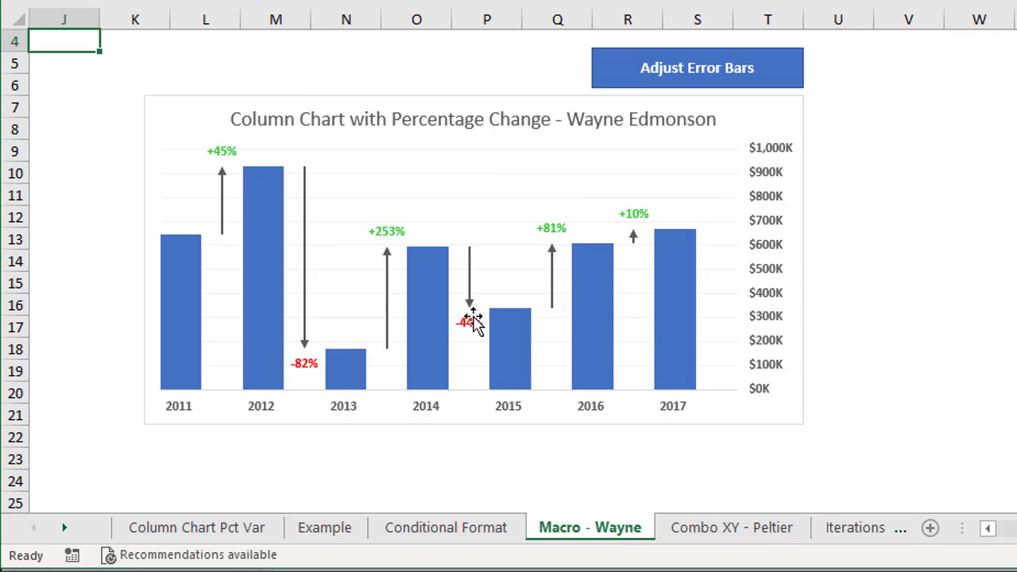
{"action": "mouse_move", "coordinate": [470, 280]}
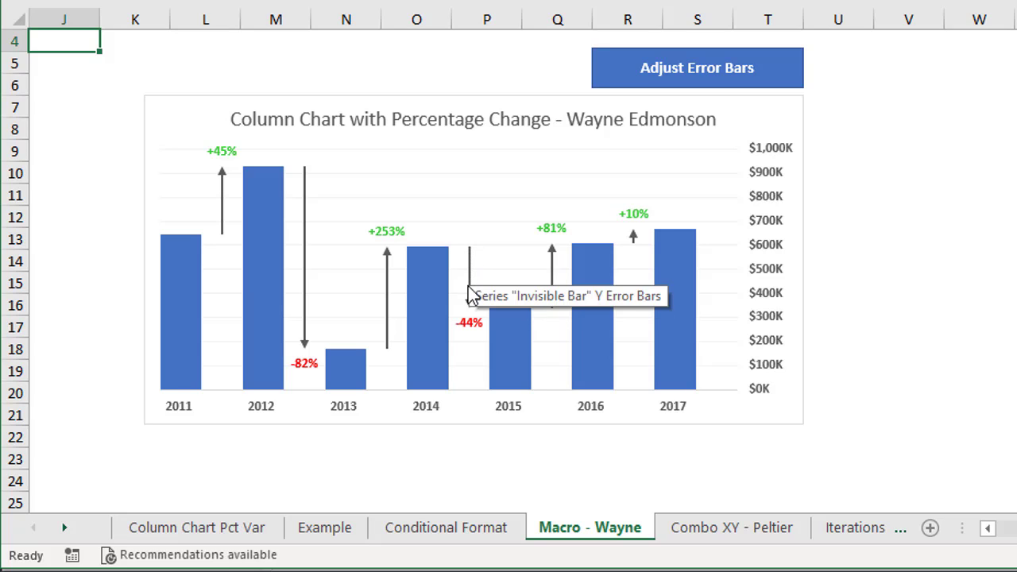
{"action": "mouse_move", "coordinate": [437, 282]}
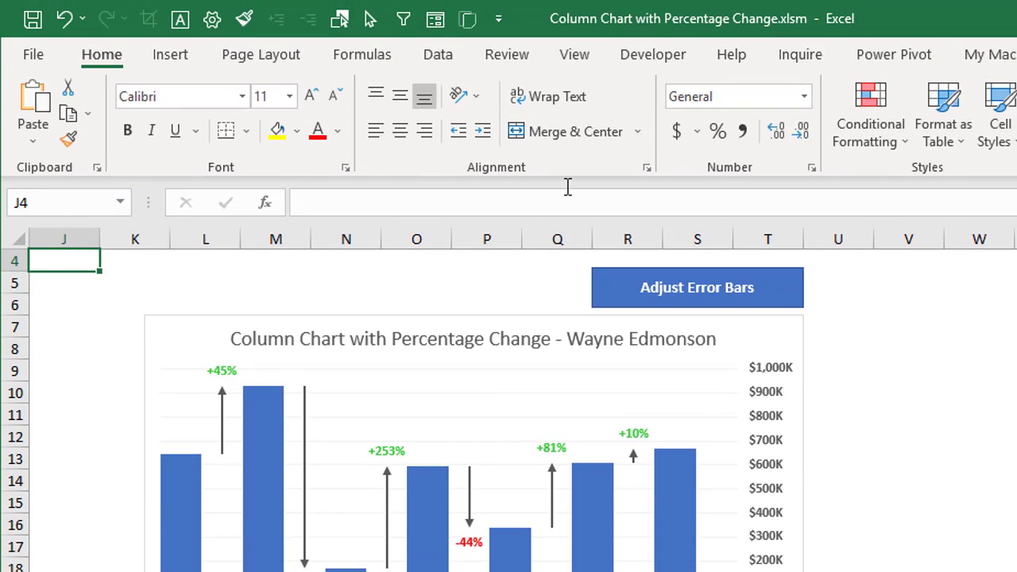
Open the macro code in the Visual Basic editor and examine the Worksheet_Calculate event and the Adjust_Error_Bars procedure it calls.
{"action": "left_click", "coordinate": [640, 57]}
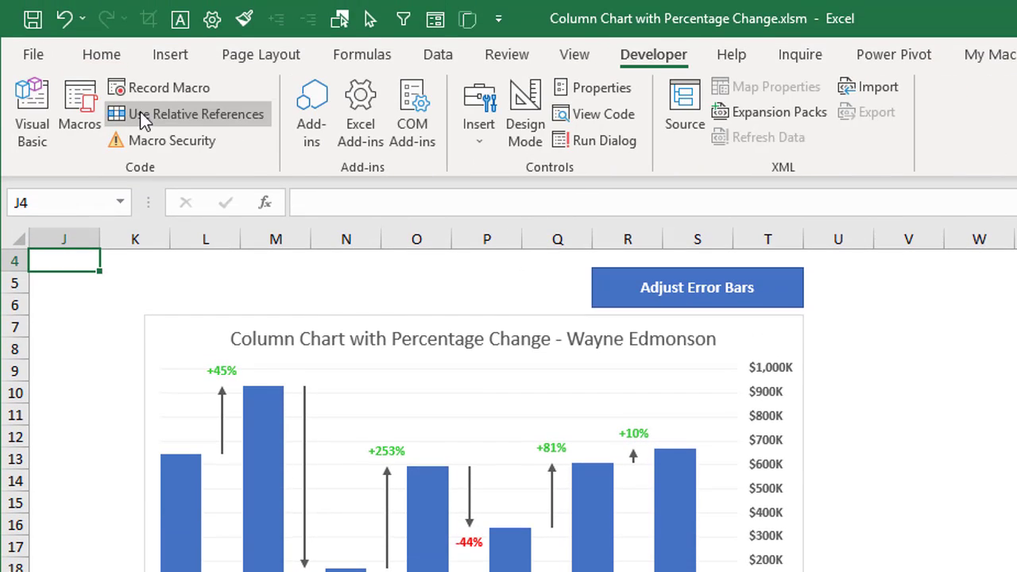
{"action": "left_click", "coordinate": [38, 110]}
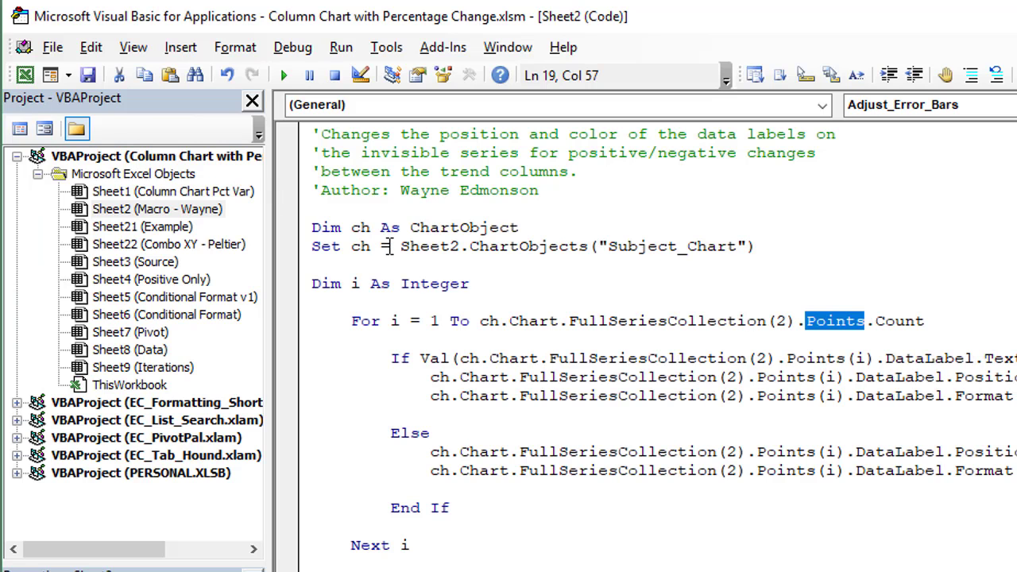
{"action": "scroll", "coordinate": [388, 246], "scroll_direction": "up", "scroll_amount": 3}
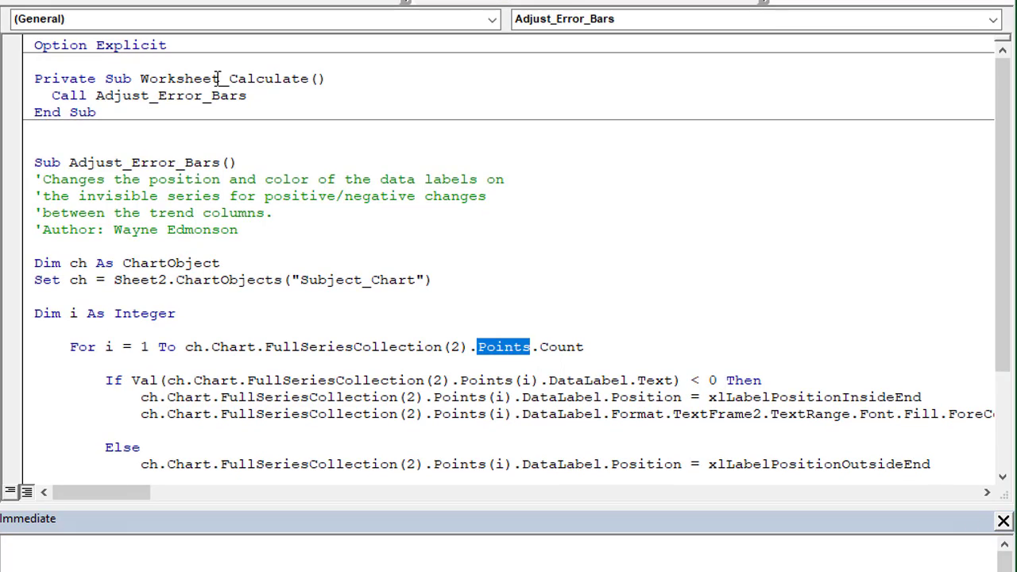
{"action": "left_click_drag", "start_coordinate": [95, 96], "coordinate": [252, 94]}
{"action": "left_click", "coordinate": [252, 94]}
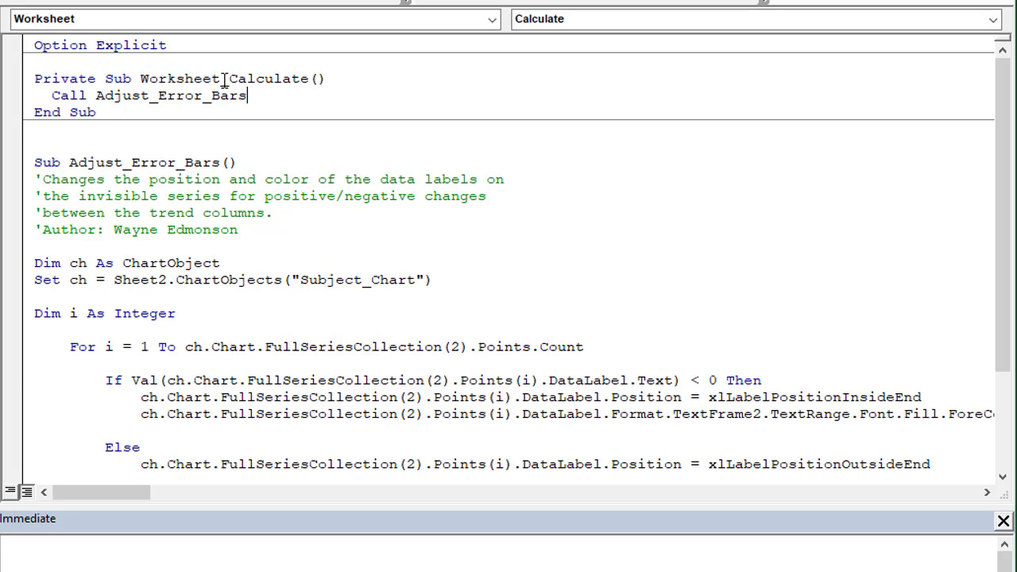
{"action": "double_click", "coordinate": [132, 165]}
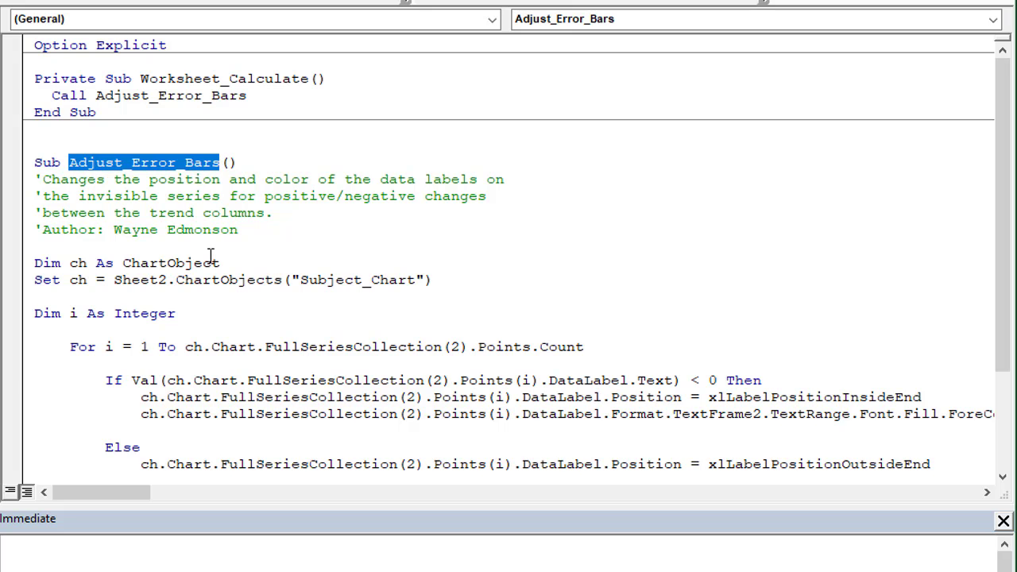
Examine how the loop in Adjust_Error_Bars sets the data label position for negative and positive changes.
{"action": "scroll", "coordinate": [210, 254], "scroll_direction": "down", "scroll_amount": 2}
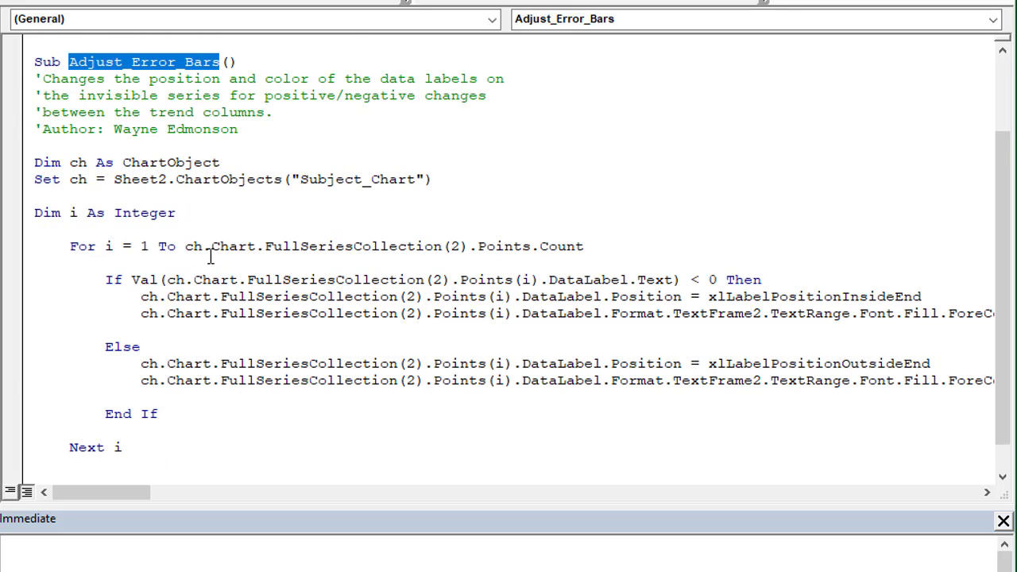
{"action": "scroll", "coordinate": [211, 254], "scroll_direction": "down", "scroll_amount": 1}
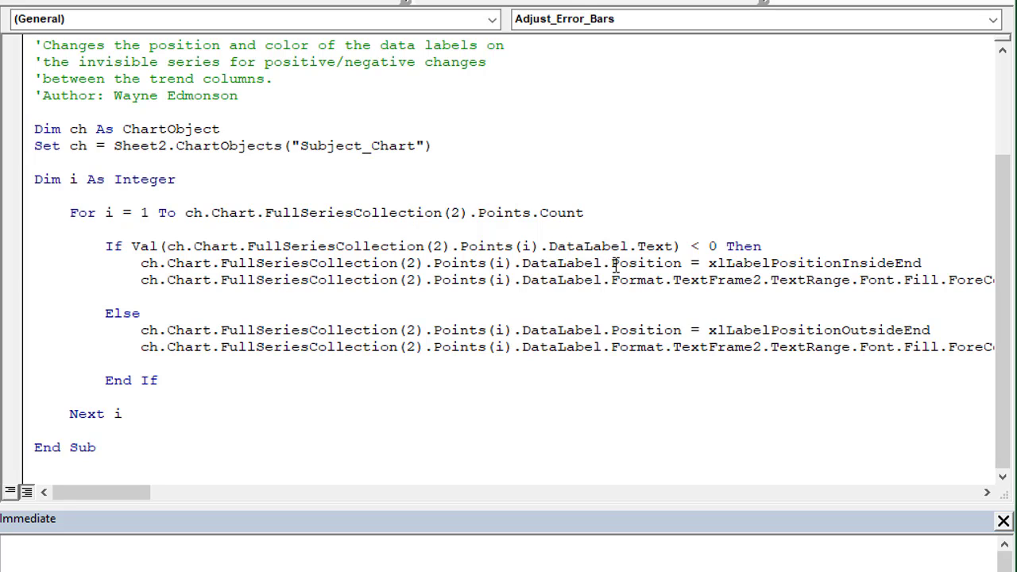
{"action": "double_click", "coordinate": [642, 264]}
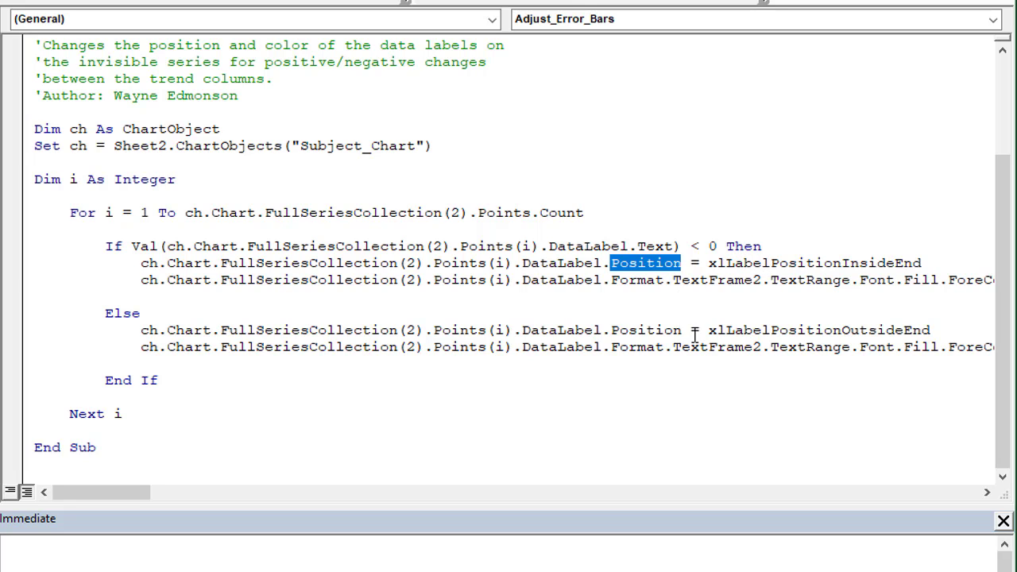
{"action": "double_click", "coordinate": [756, 332]}
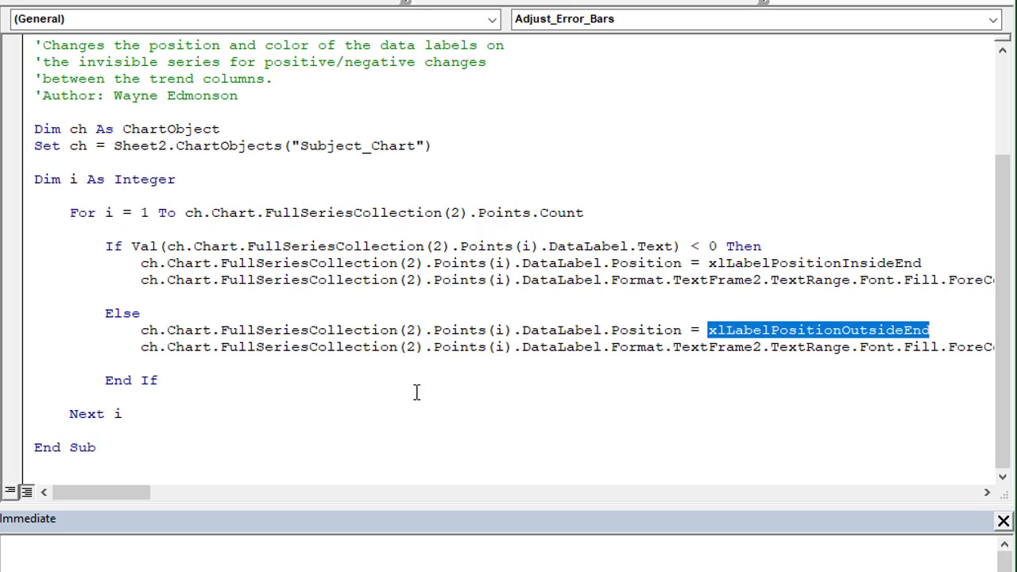
Examine the code lines in Adjust_Error_Bars that set the red and green data label font colors.
{"action": "left_click_drag", "start_coordinate": [135, 487], "coordinate": [198, 492]}
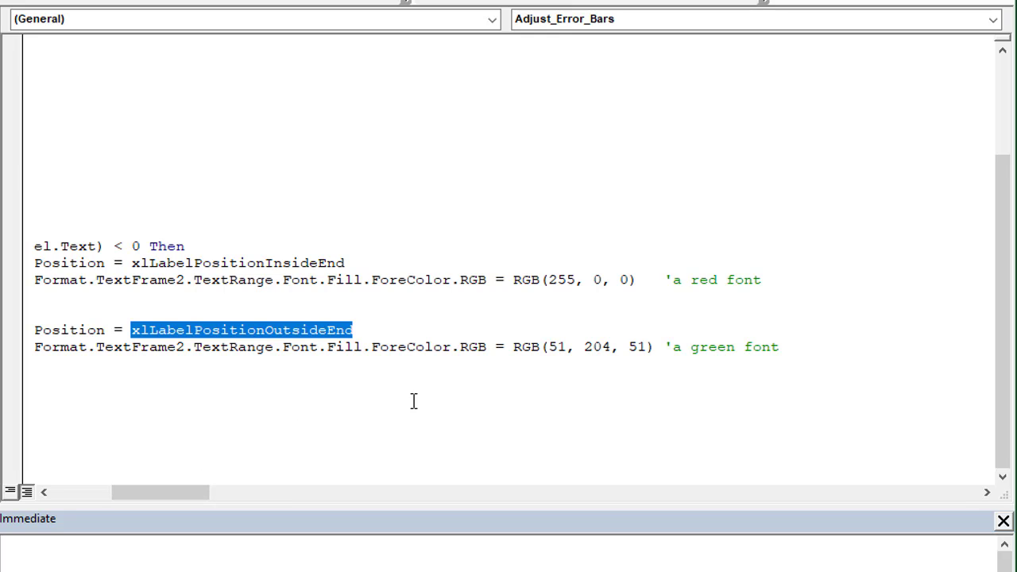
{"action": "double_click", "coordinate": [704, 279]}
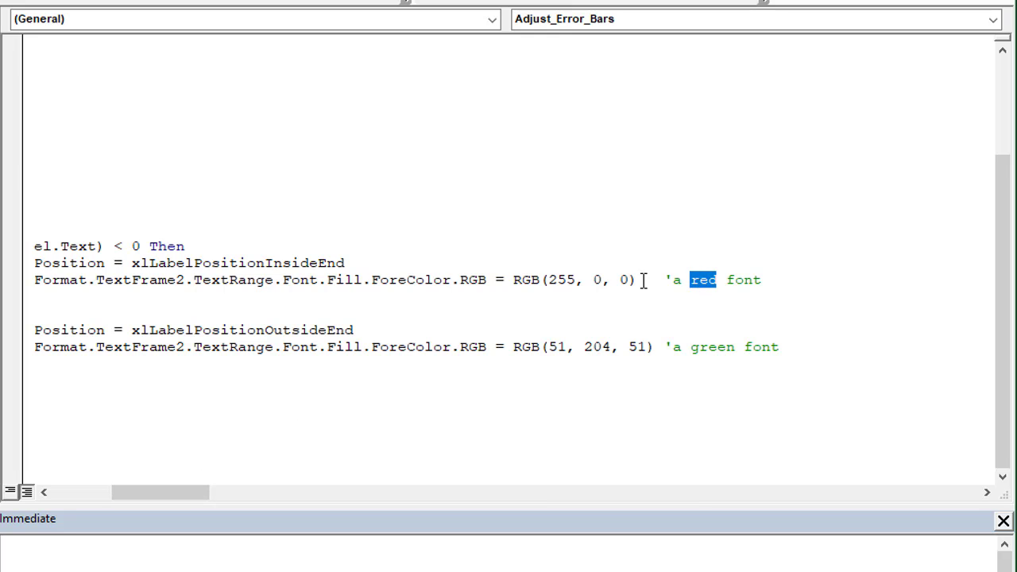
{"action": "double_click", "coordinate": [398, 281]}
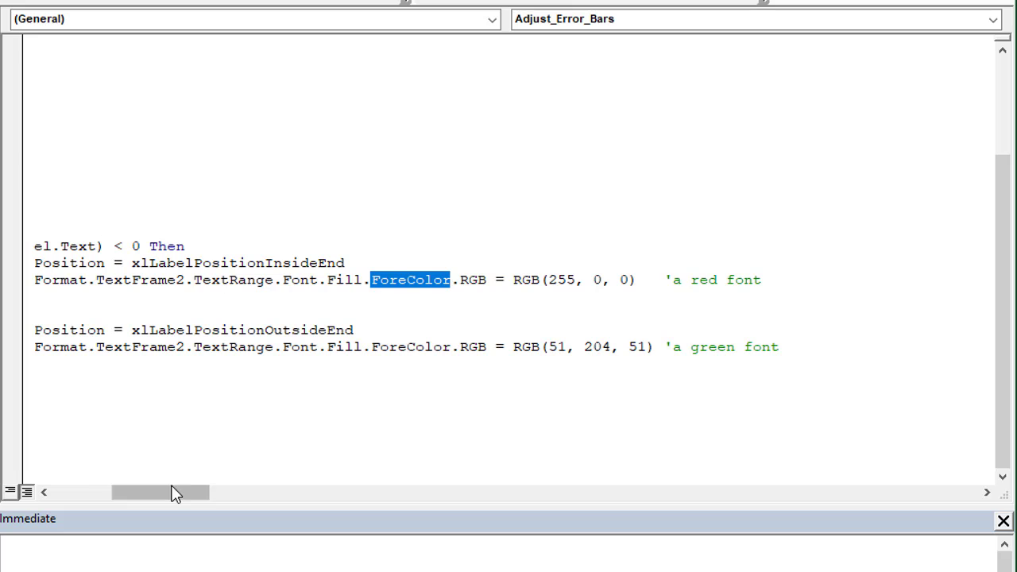
{"action": "left_click_drag", "start_coordinate": [163, 493], "coordinate": [100, 494]}
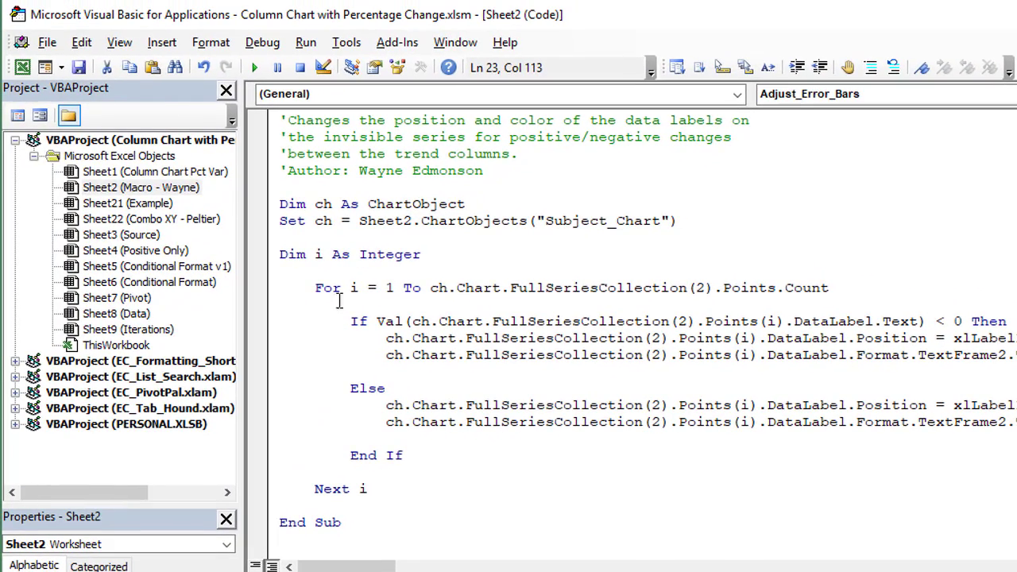
Return to Excel and, on the Combo XY sheet, review the chart type assigned to each series of the combo chart.
{"action": "left_click", "coordinate": [22, 67]}
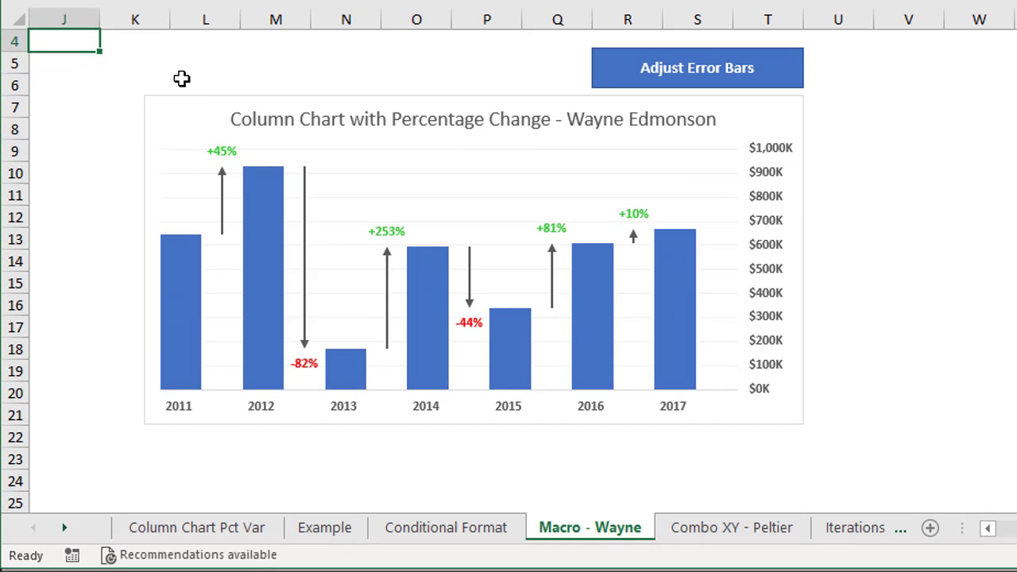
{"action": "left_click", "coordinate": [704, 531]}
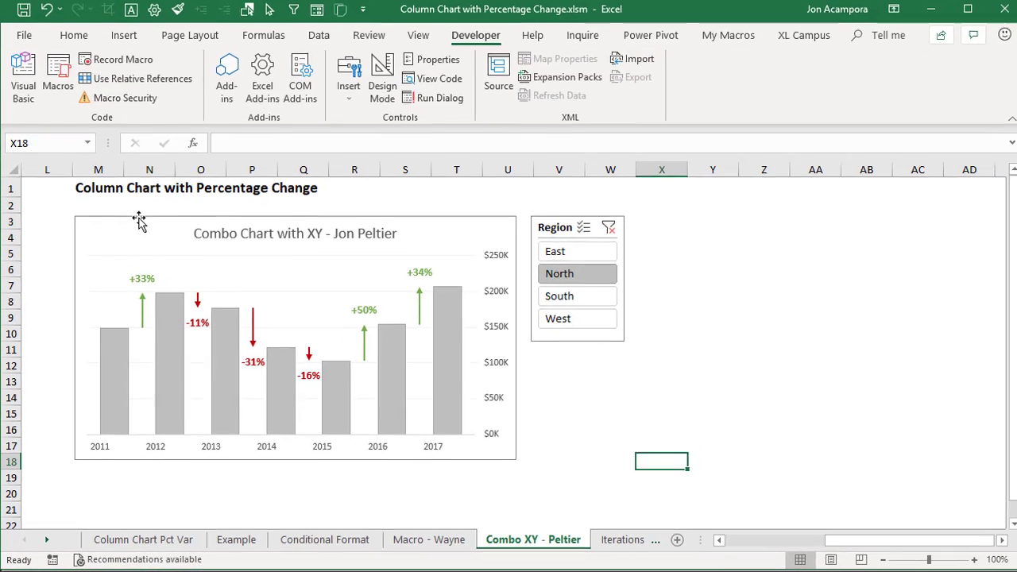
{"action": "left_click", "coordinate": [139, 223]}
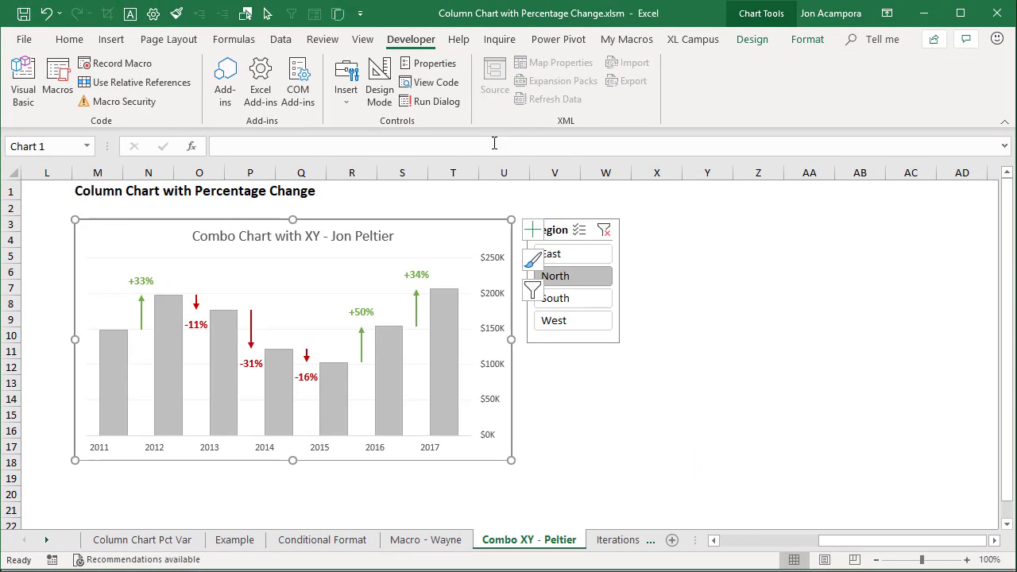
{"action": "left_click", "coordinate": [795, 41]}
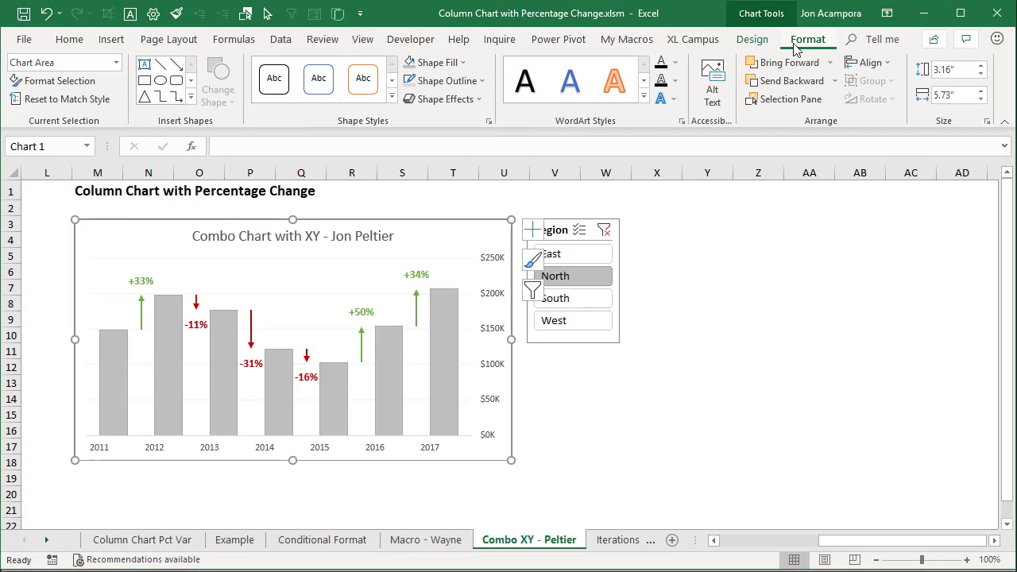
{"action": "left_click", "coordinate": [754, 42]}
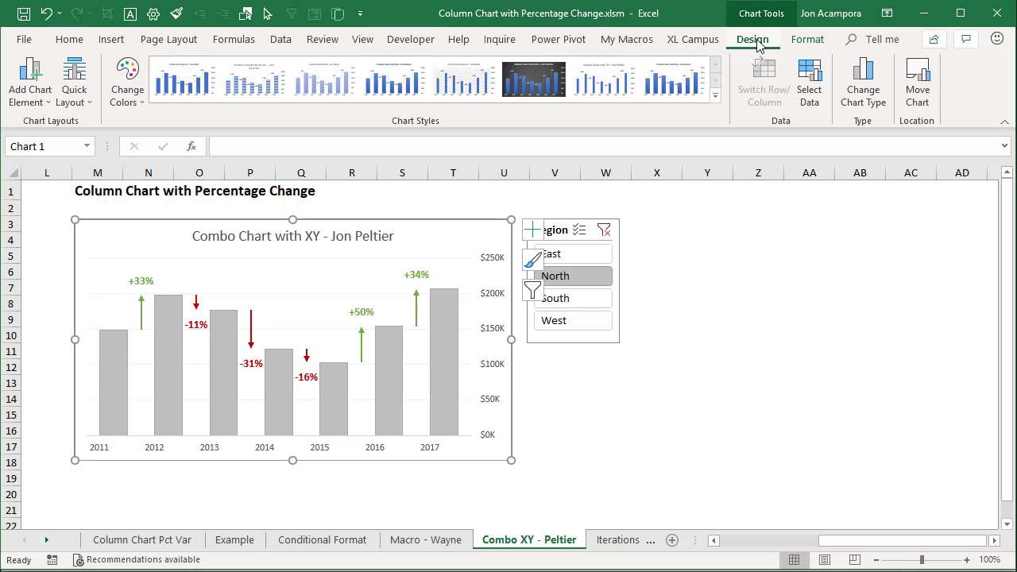
{"action": "left_click", "coordinate": [860, 87]}
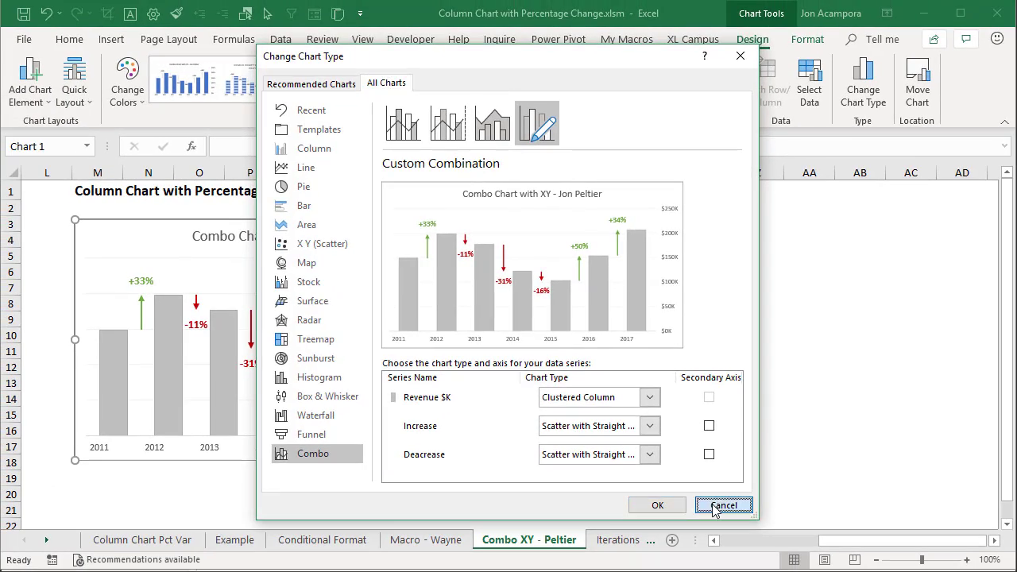
{"action": "left_click", "coordinate": [760, 551]}
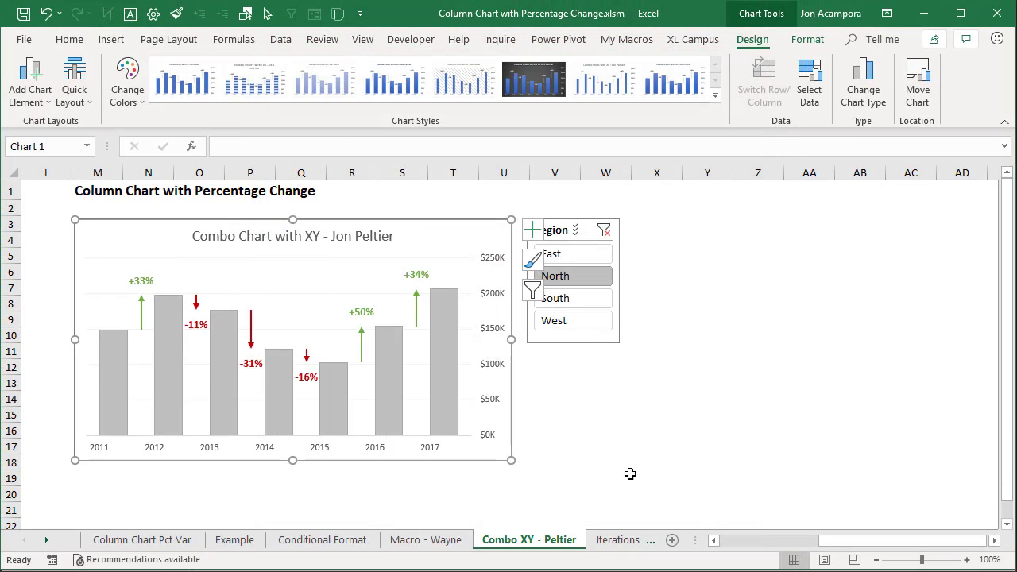
Select the XY helper column G8:G14 and compare its values with the positions of the arrows between the chart columns.
{"action": "left_click_drag", "start_coordinate": [826, 548], "coordinate": [728, 549]}
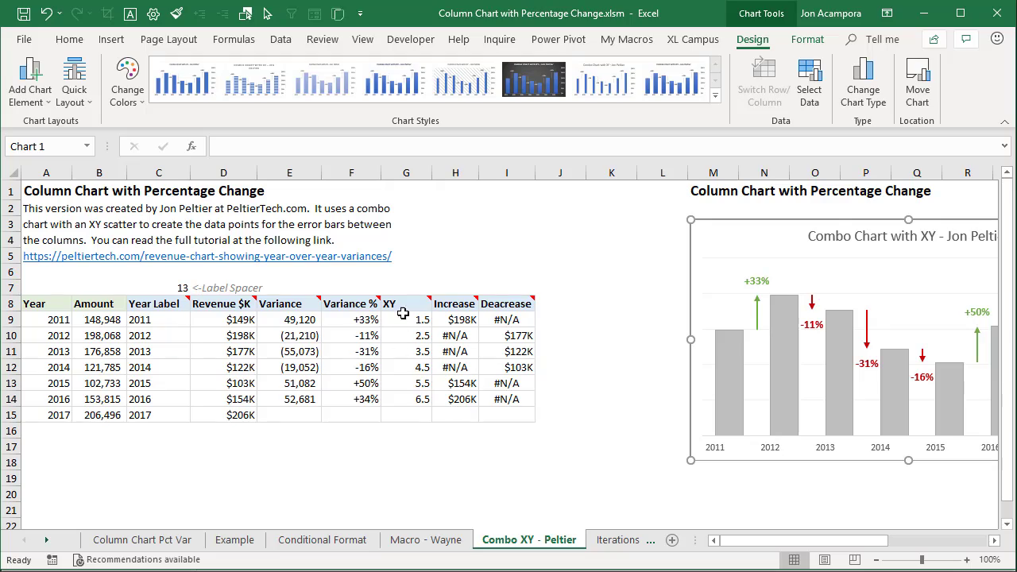
{"action": "mouse_move", "coordinate": [402, 301]}
{"action": "left_click_drag", "start_coordinate": [405, 319], "coordinate": [406, 399]}
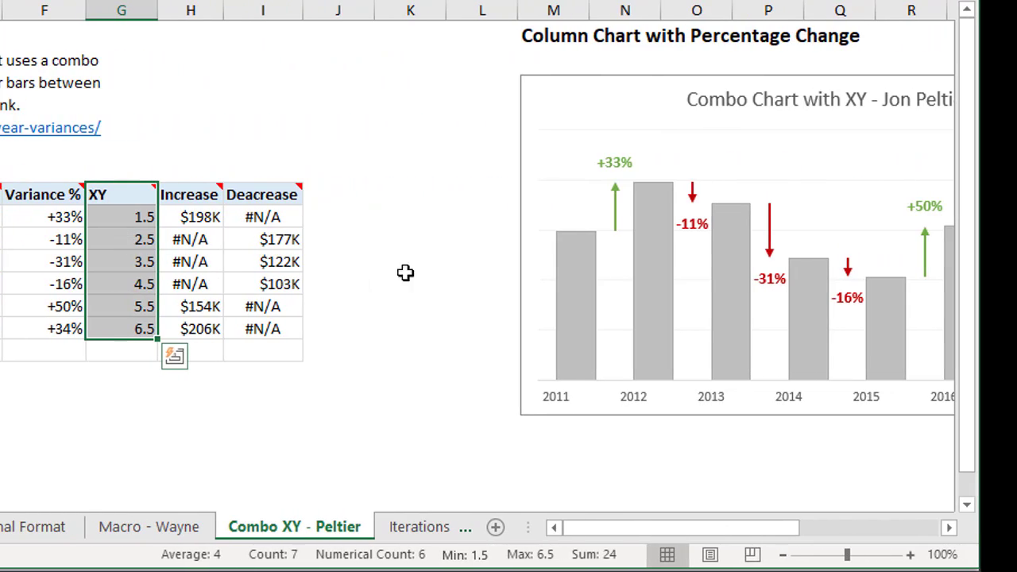
{"action": "mouse_move", "coordinate": [583, 270]}
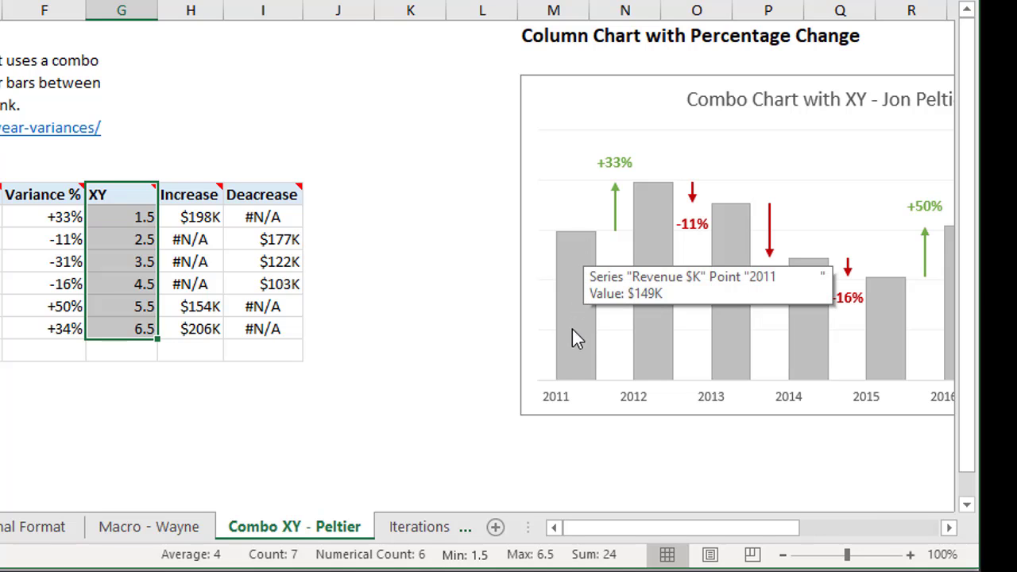
{"action": "left_click_drag", "start_coordinate": [611, 528], "coordinate": [664, 546]}
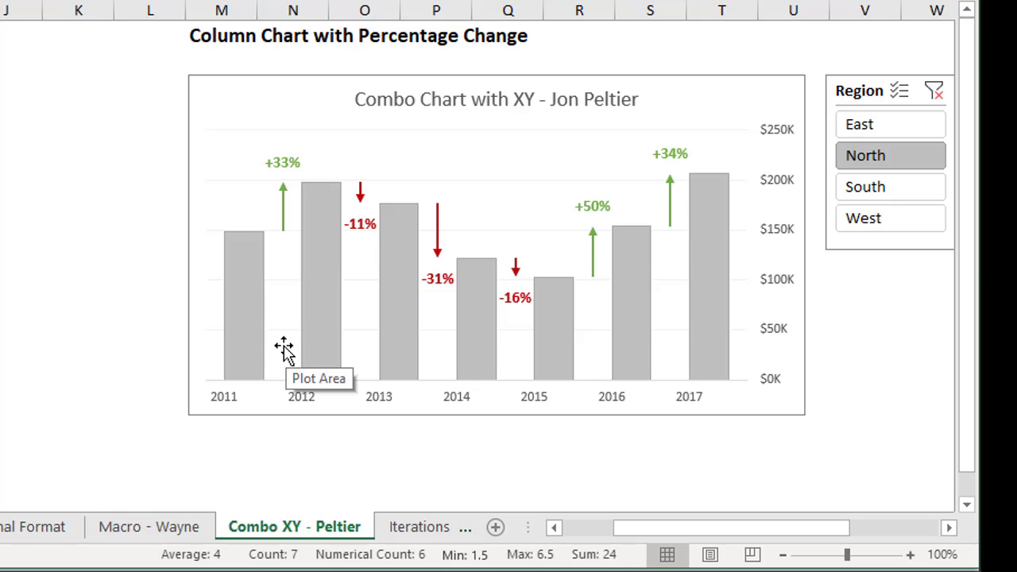
Select the "Increase" series within the combo chart on the Combo XY sheet.
{"action": "left_click", "coordinate": [273, 109]}
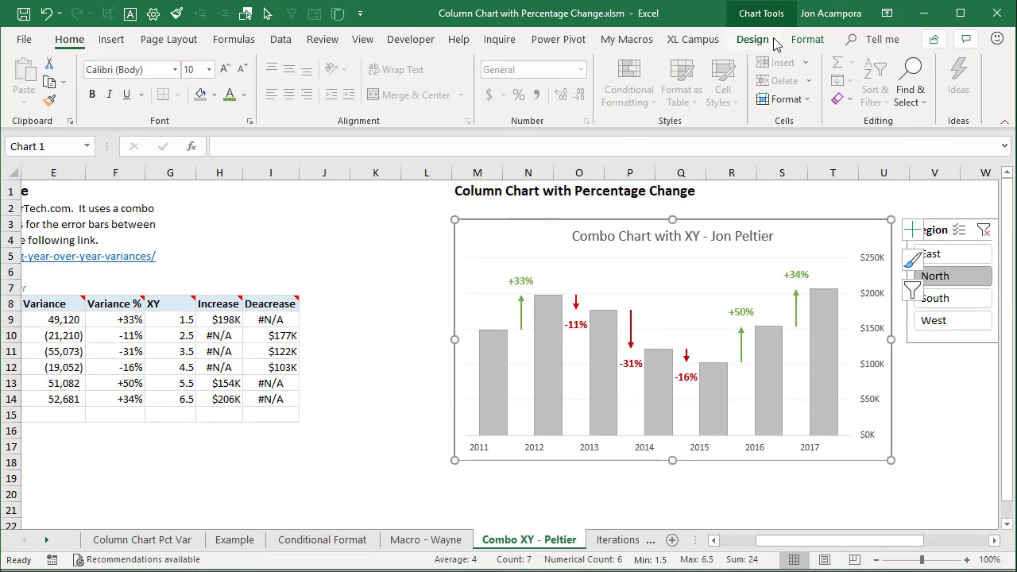
{"action": "left_click", "coordinate": [806, 39]}
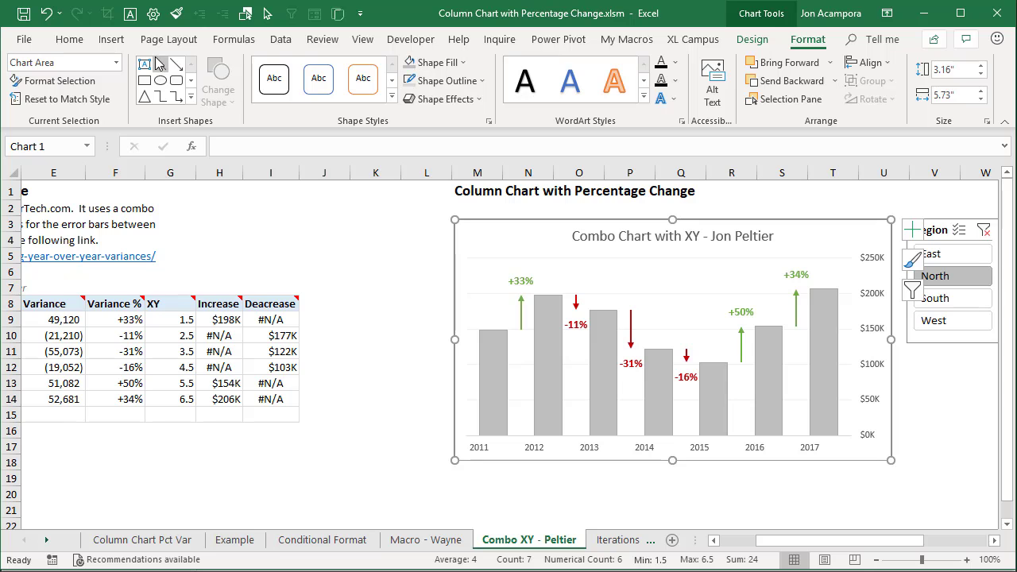
{"action": "left_click", "coordinate": [116, 62]}
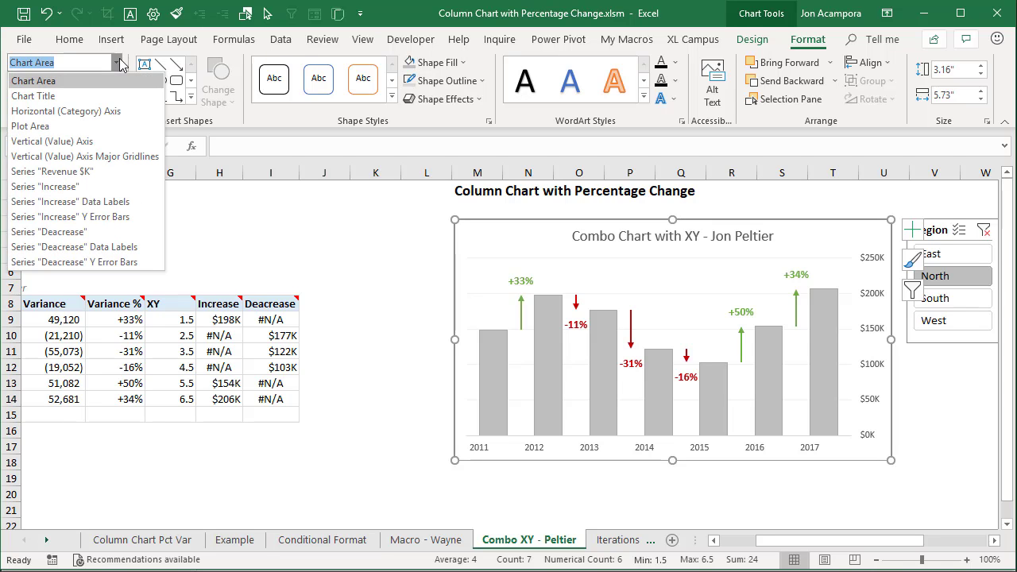
{"action": "left_click", "coordinate": [75, 186]}
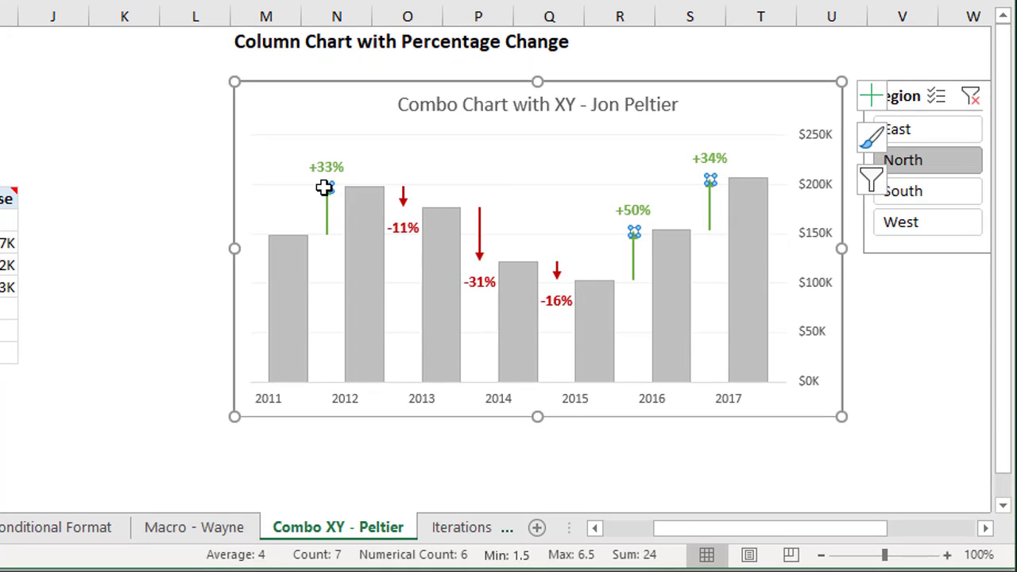
Open the peltiertech.com tutorial linked on the Combo XY sheet and skim it from the revenue chart overview to the combo chart type settings.
{"action": "mouse_move", "coordinate": [327, 189]}
{"action": "mouse_move", "coordinate": [735, 248]}
{"action": "left_click_drag", "start_coordinate": [686, 528], "coordinate": [639, 536]}
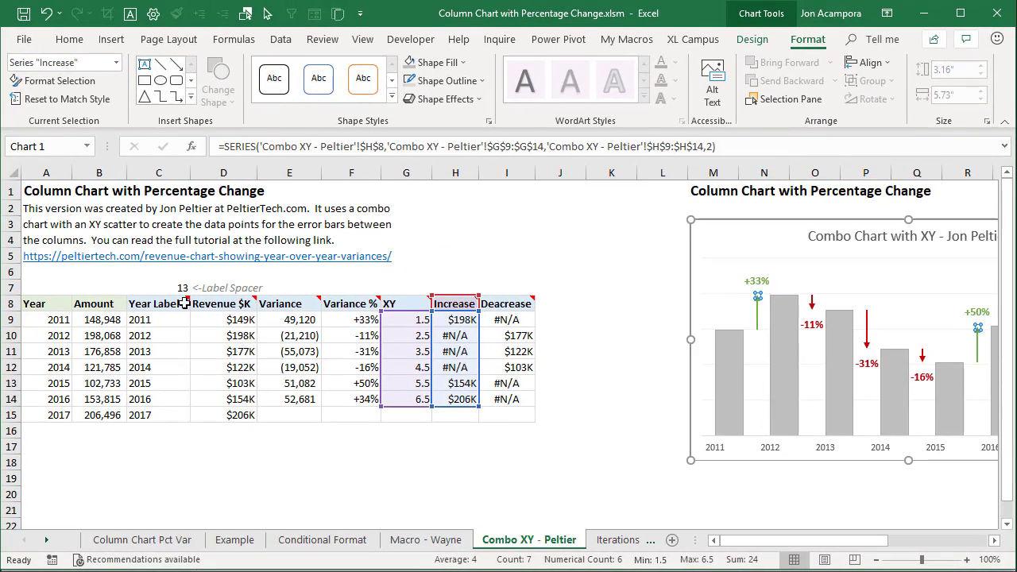
{"action": "left_click", "coordinate": [66, 262]}
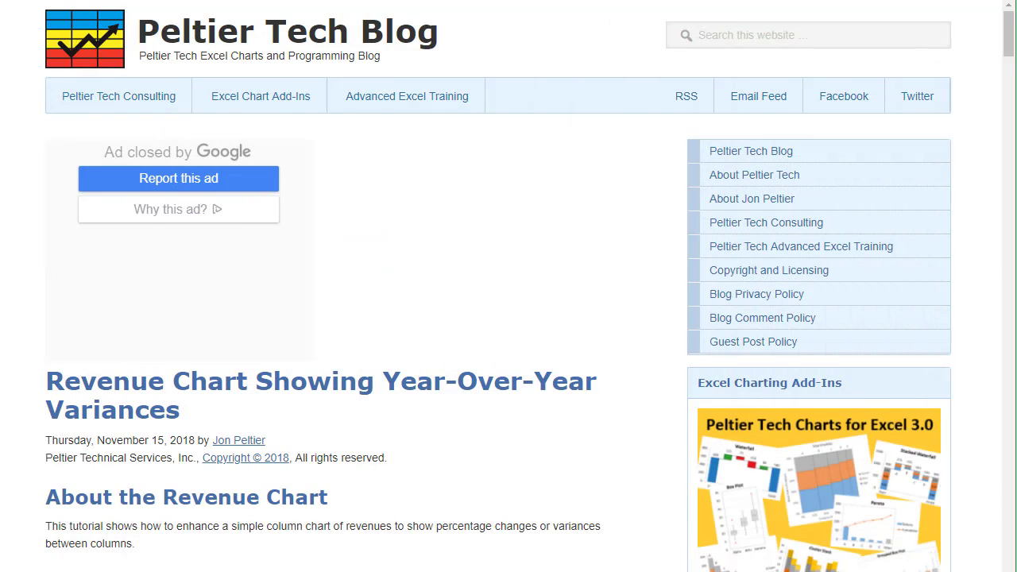
{"action": "scroll", "coordinate": [509, 317], "scroll_direction": "down", "scroll_amount": 4}
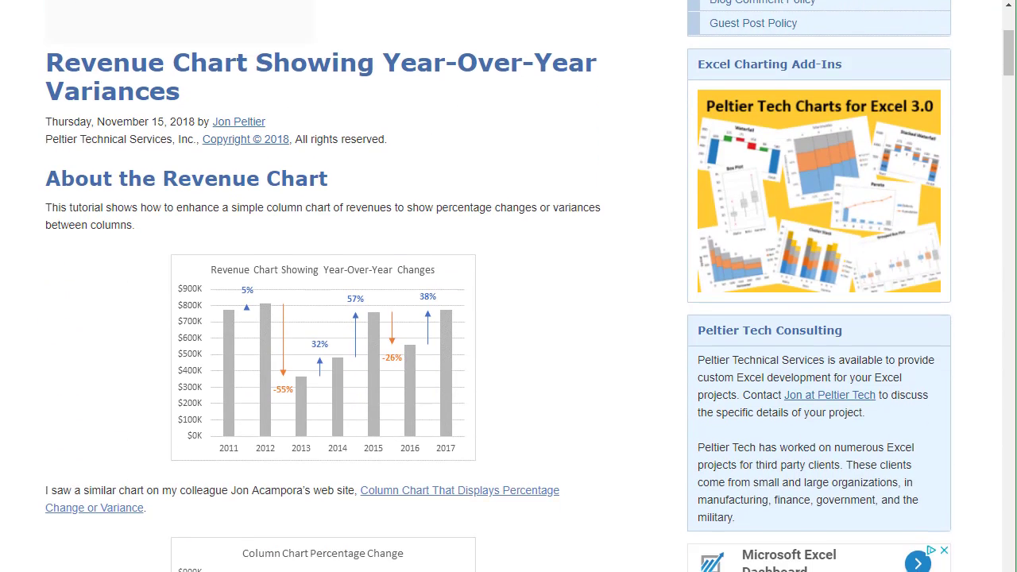
{"action": "scroll", "coordinate": [509, 318], "scroll_direction": "down", "scroll_amount": 1}
{"action": "scroll", "coordinate": [508, 317], "scroll_direction": "down", "scroll_amount": 5}
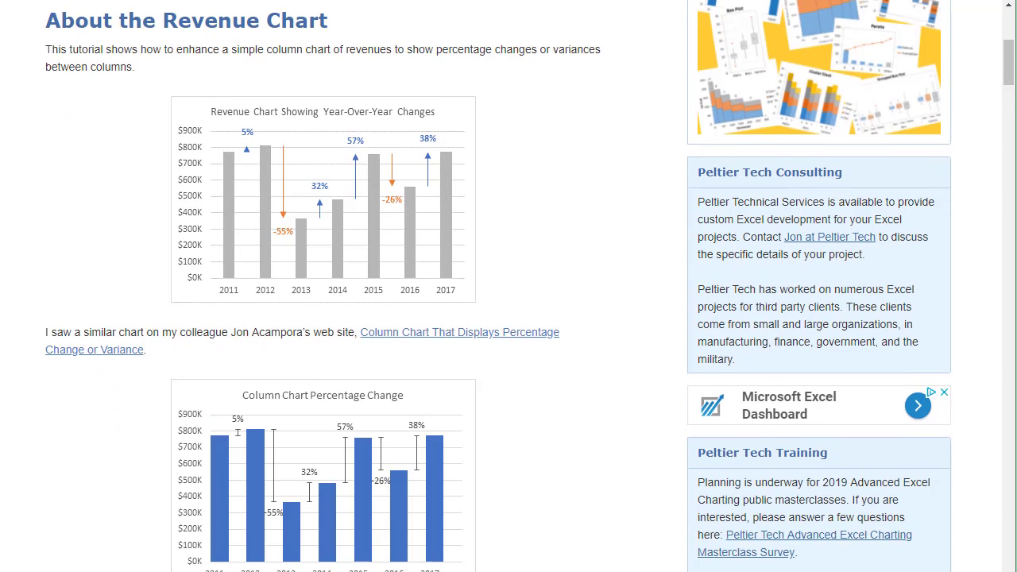
{"action": "scroll", "coordinate": [508, 318], "scroll_direction": "down", "scroll_amount": 10}
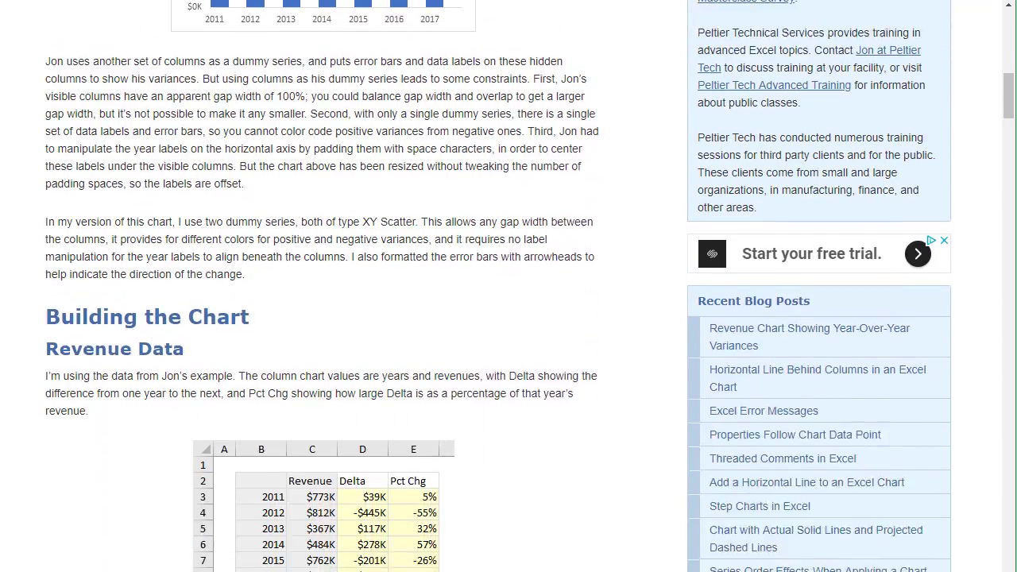
{"action": "scroll", "coordinate": [508, 318], "scroll_direction": "down", "scroll_amount": 15}
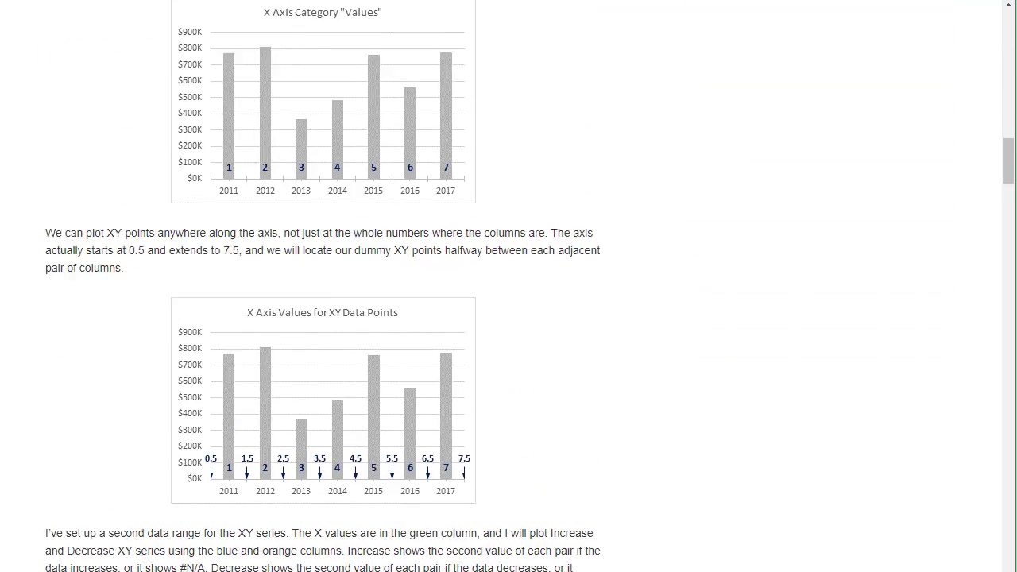
{"action": "scroll", "coordinate": [508, 317], "scroll_direction": "down", "scroll_amount": 11}
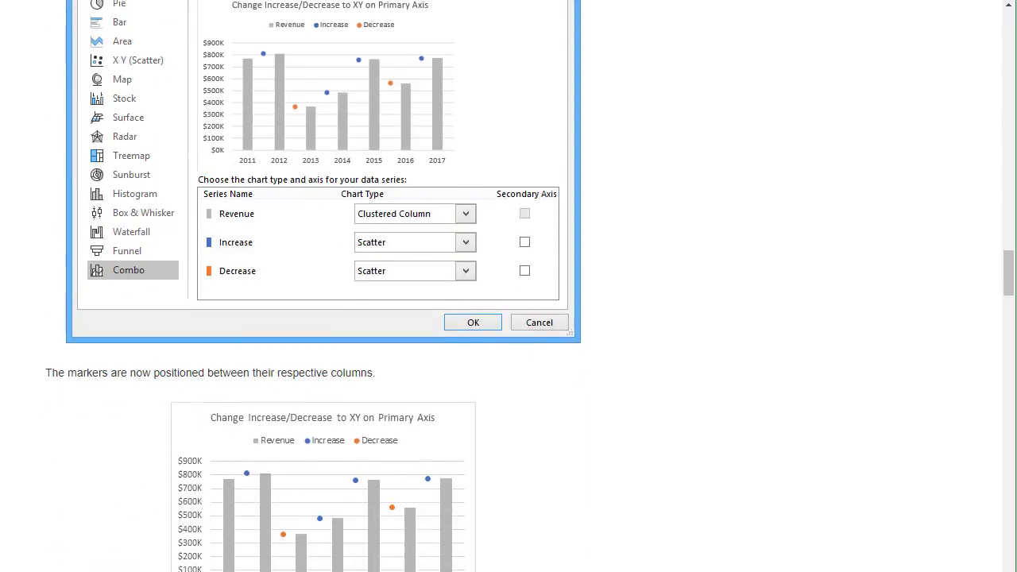
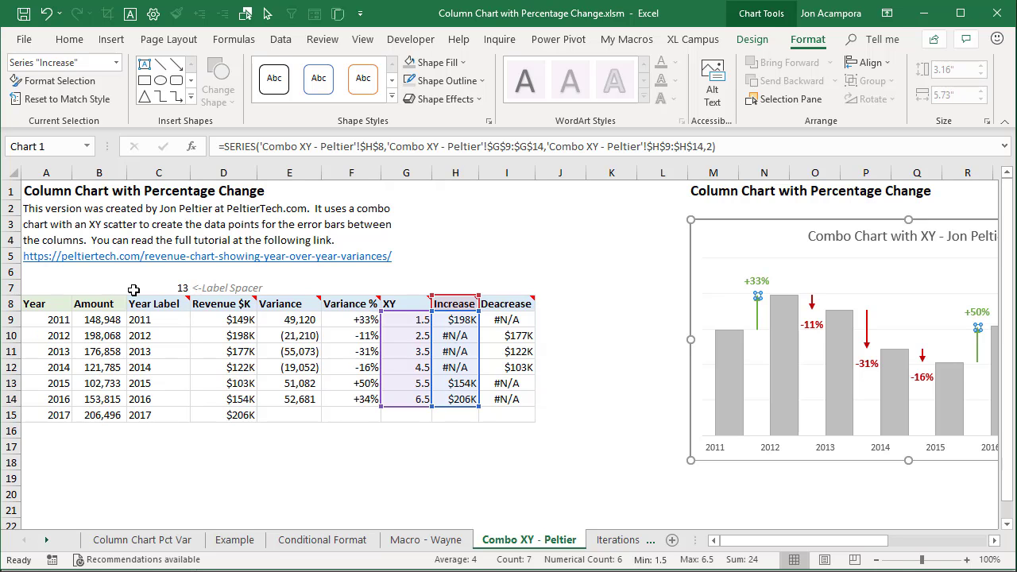
Return to Excel and review the successive chart versions on the Iterations sheet, from the streaming revenue original to the XY scatter version.
{"action": "left_click", "coordinate": [606, 540]}
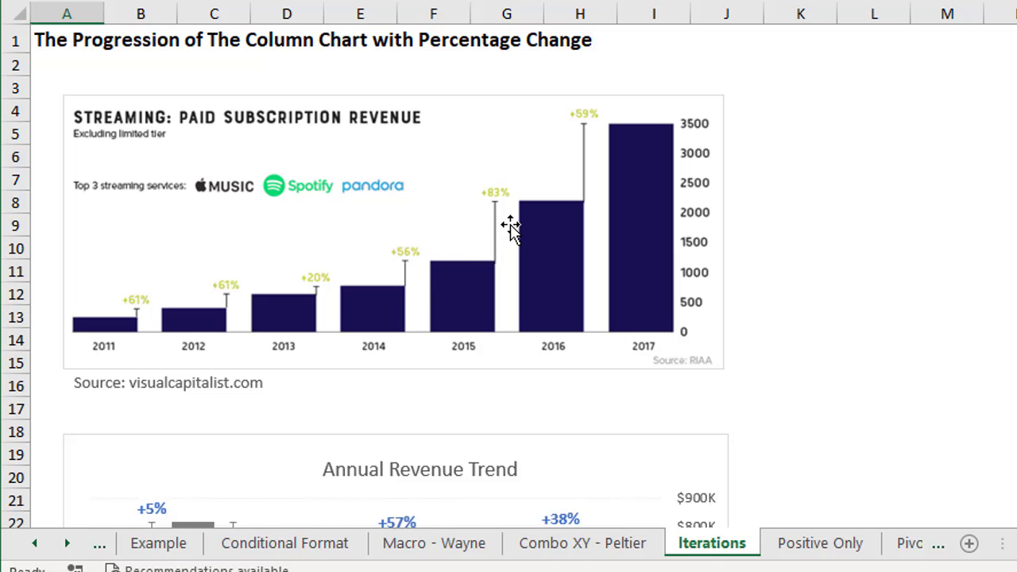
{"action": "scroll", "coordinate": [512, 384], "scroll_direction": "down", "scroll_amount": 5}
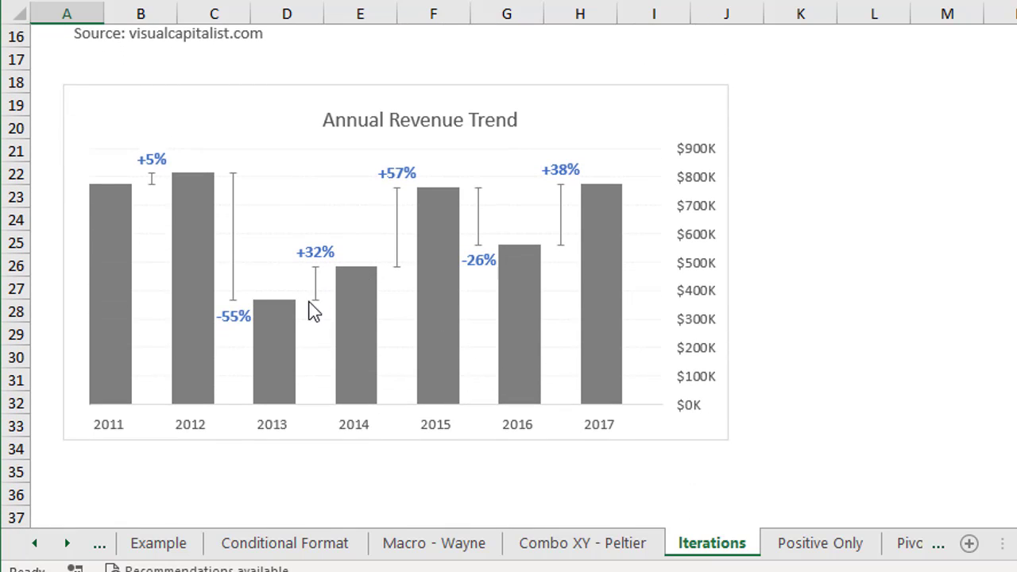
{"action": "scroll", "coordinate": [307, 324], "scroll_direction": "down", "scroll_amount": 3}
{"action": "scroll", "coordinate": [308, 324], "scroll_direction": "down", "scroll_amount": 4}
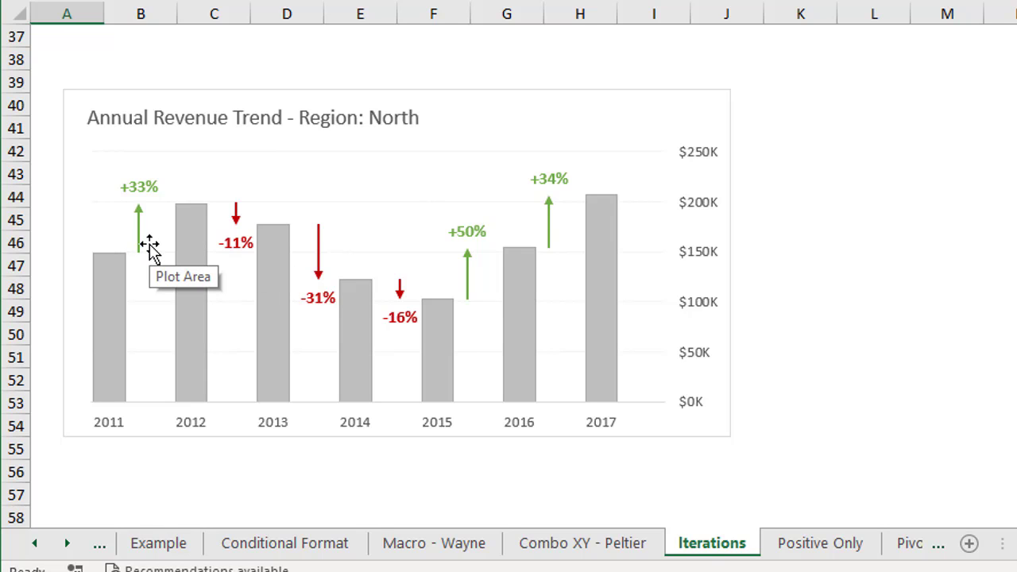
{"action": "scroll", "coordinate": [151, 247], "scroll_direction": "down", "scroll_amount": 7}
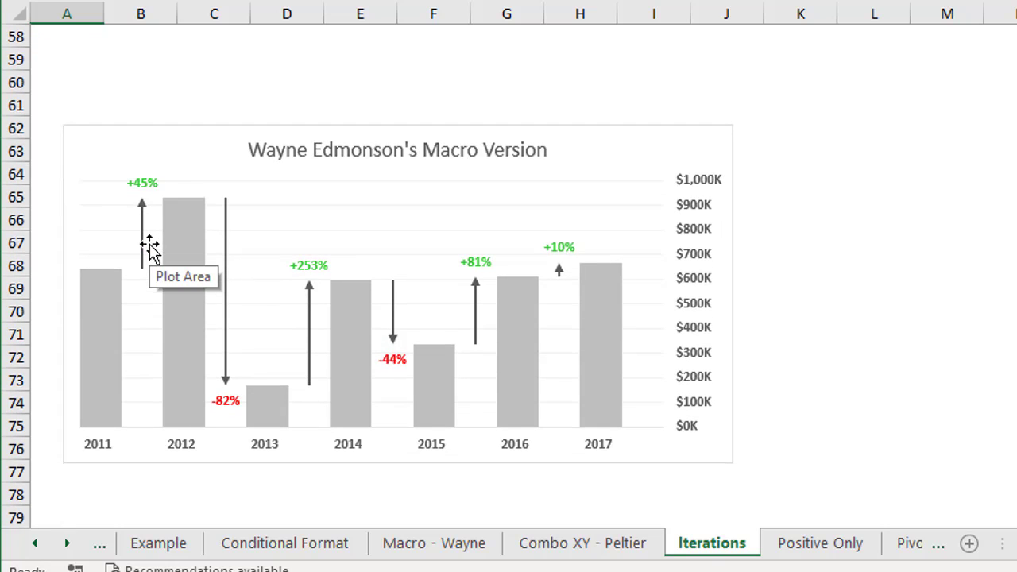
{"action": "scroll", "coordinate": [151, 248], "scroll_direction": "down", "scroll_amount": 7}
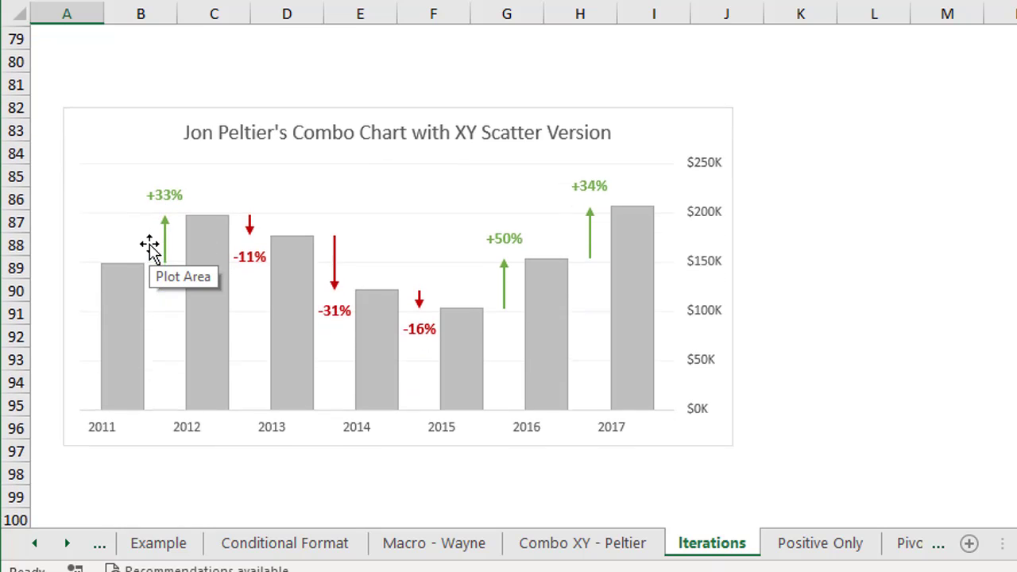
{"action": "scroll", "coordinate": [151, 247], "scroll_direction": "down", "scroll_amount": 1}
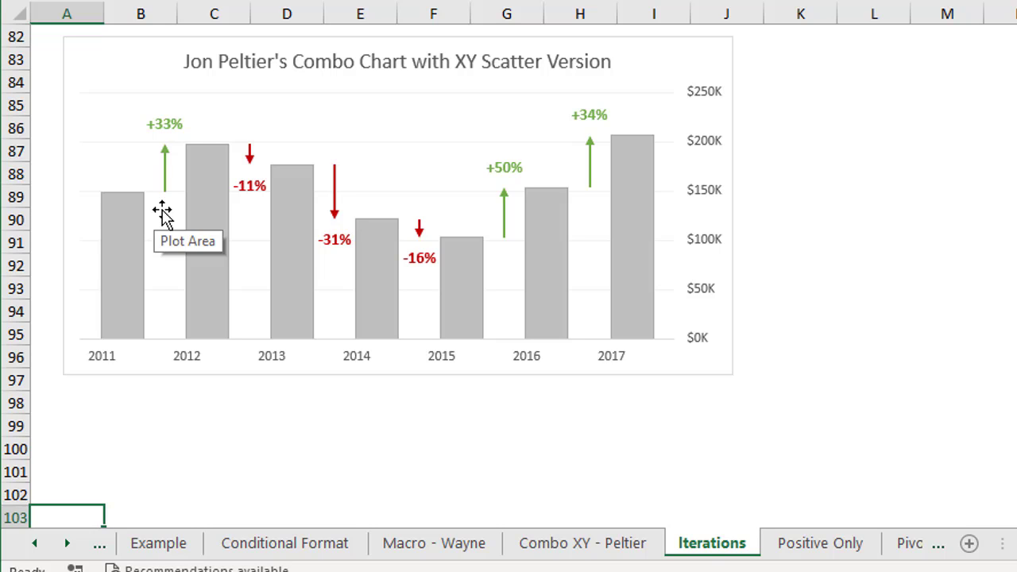
Go back to the Annual Revenue Trend chart with blue percentage labels on the Iterations sheet.
{"action": "scroll", "coordinate": [162, 213], "scroll_direction": "up", "scroll_amount": 5}
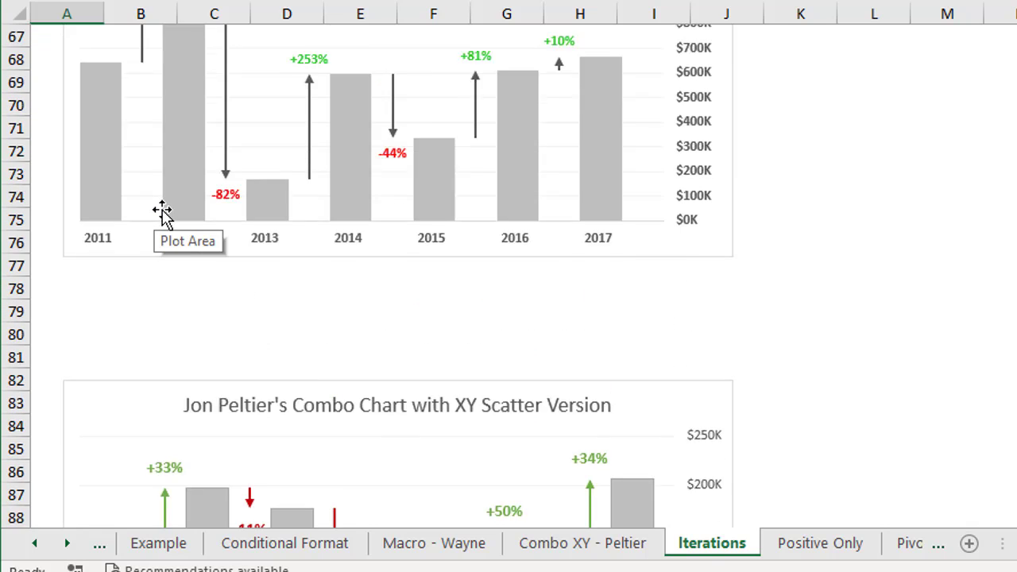
{"action": "scroll", "coordinate": [163, 213], "scroll_direction": "up", "scroll_amount": 14}
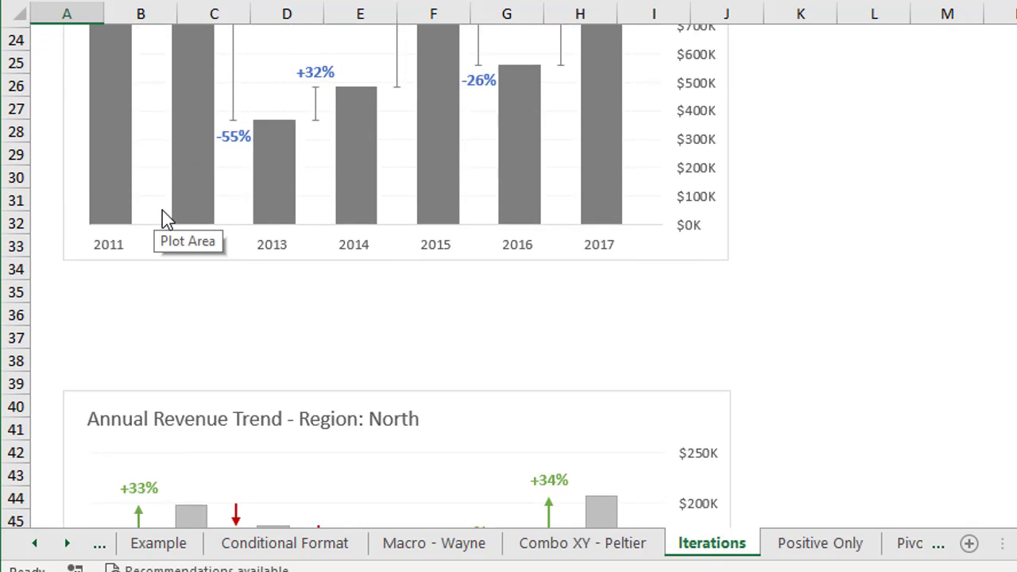
{"action": "scroll", "coordinate": [162, 211], "scroll_direction": "up", "scroll_amount": 3}
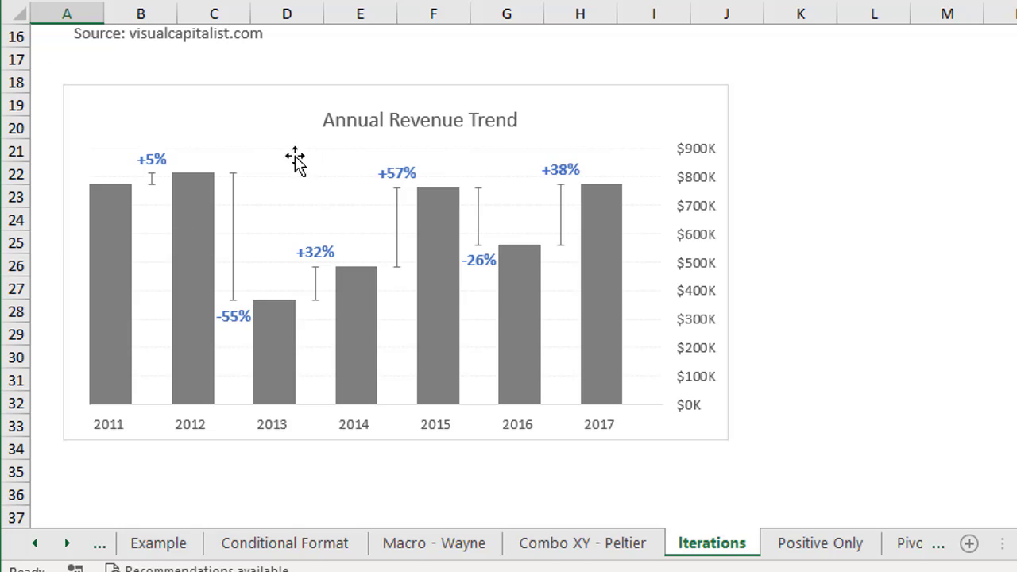